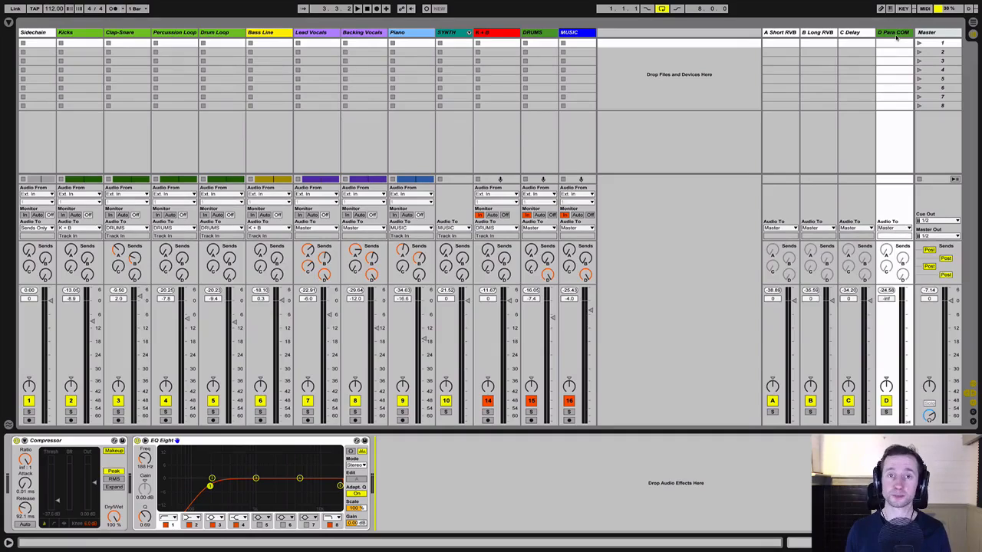
Show the DRUMS group's devices, then switch off the Compressor and EQ Eight on the D Para COMP return track.
left_click(537, 33)
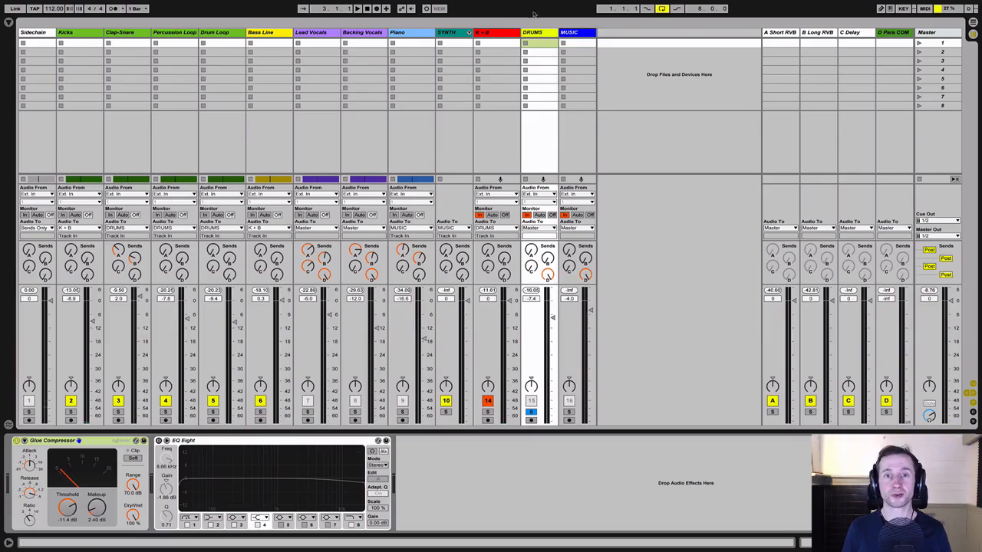
left_click(892, 33)
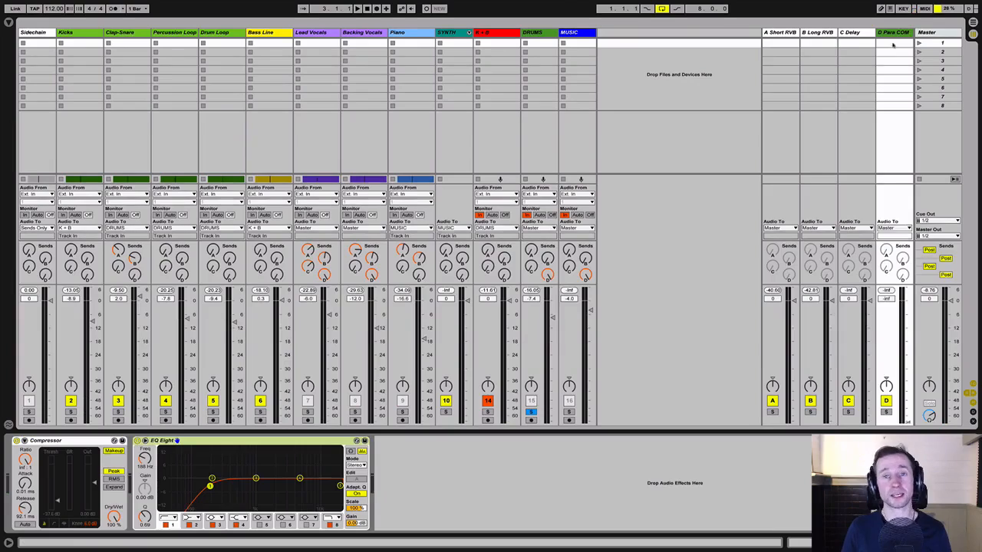
left_click(870, 33)
left_click(896, 33)
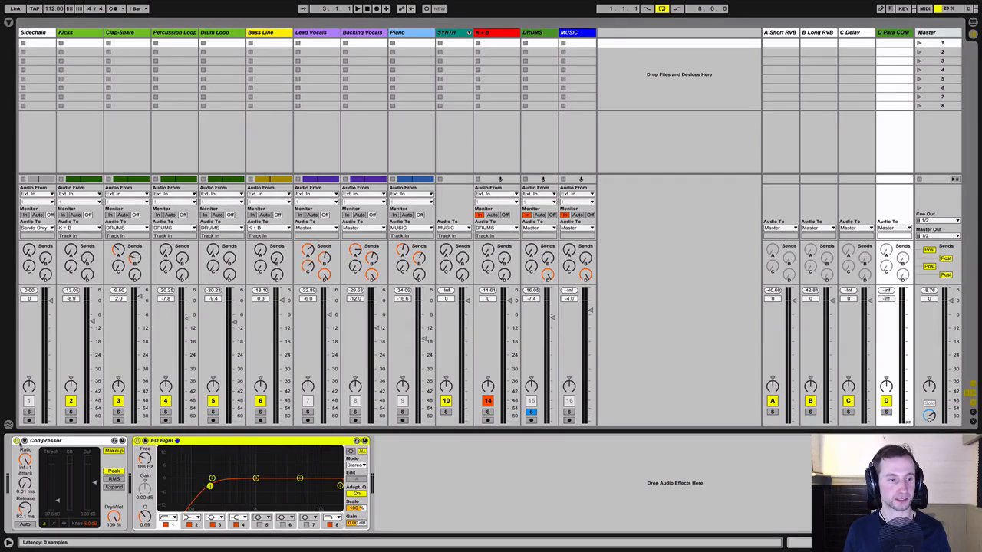
left_click(17, 441)
left_click(137, 441)
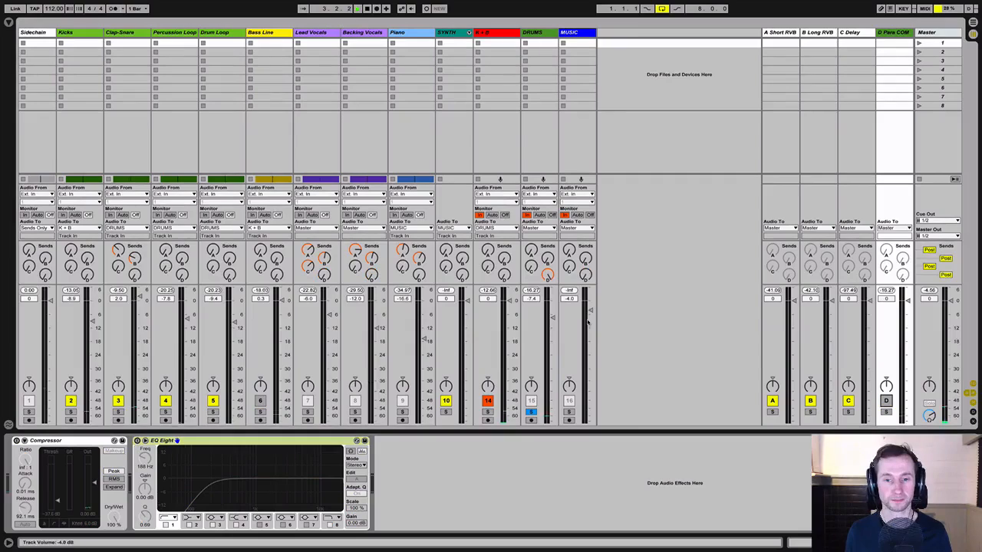
Set the DRUMS group's volume to -0.1 dB during playback and reactivate the D Para COMP return track.
left_click_drag(552, 316, 553, 300)
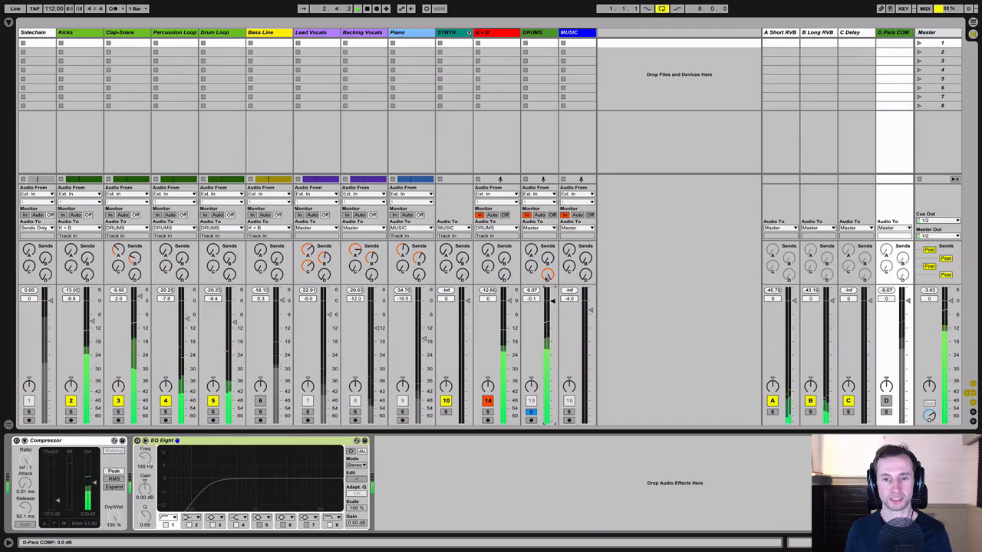
left_click(895, 49)
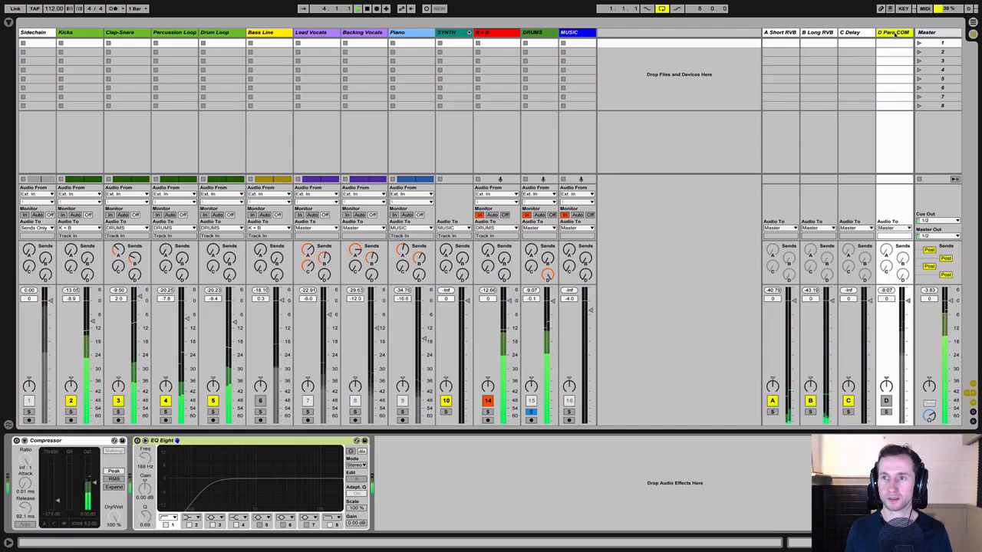
left_click(886, 401)
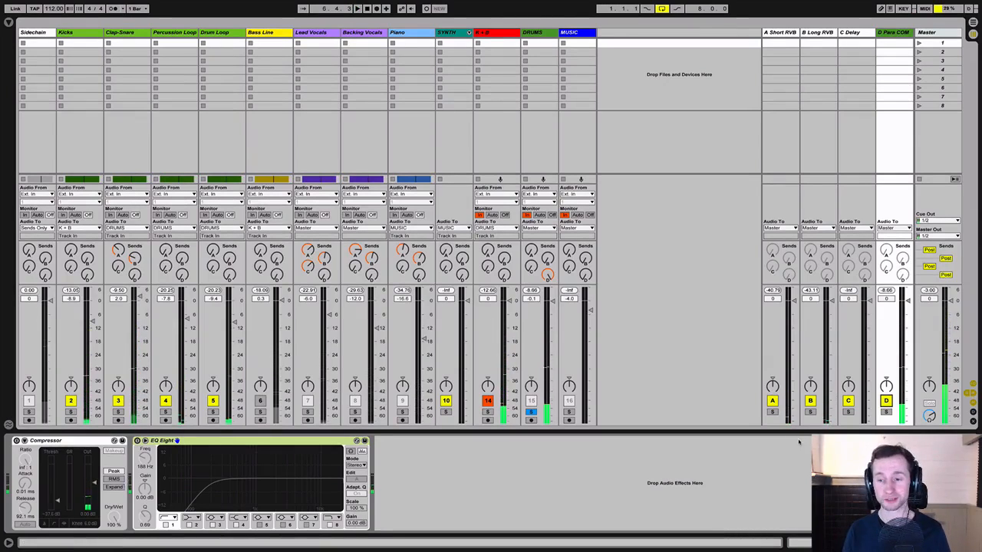
Solo the D Para COMP return and, with its Compressor on, set the ratio to 10.5:1 during playback.
left_click(886, 412)
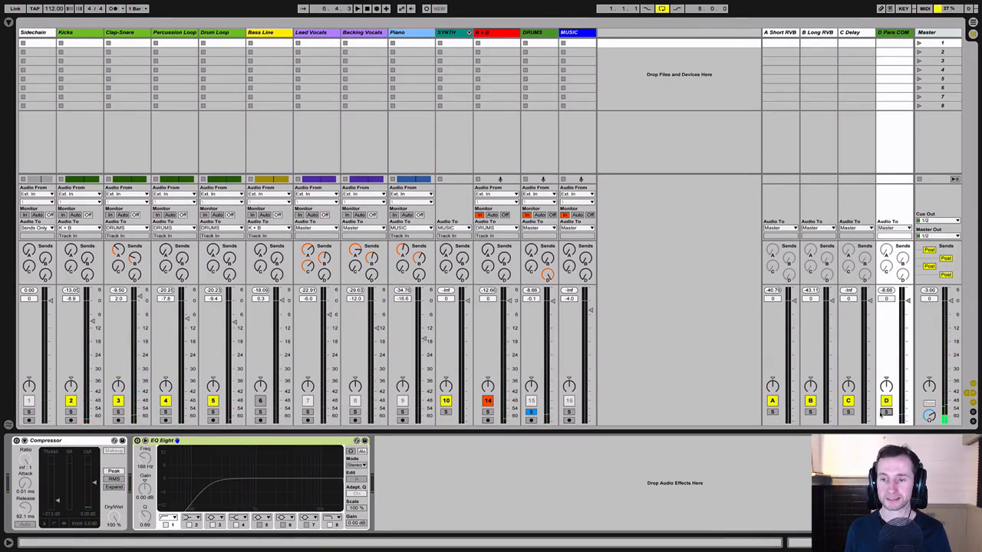
double_click(893, 36)
left_click(893, 34)
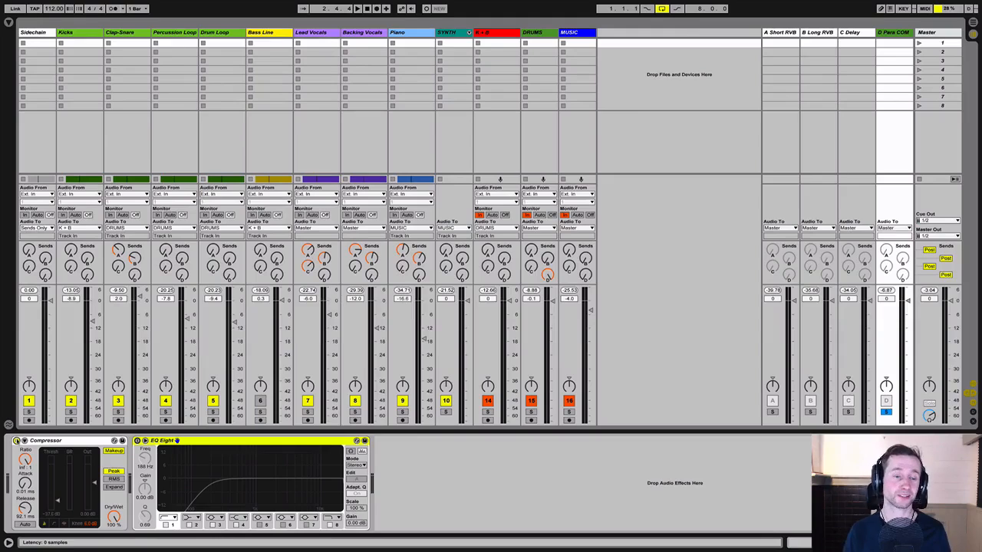
key("space")
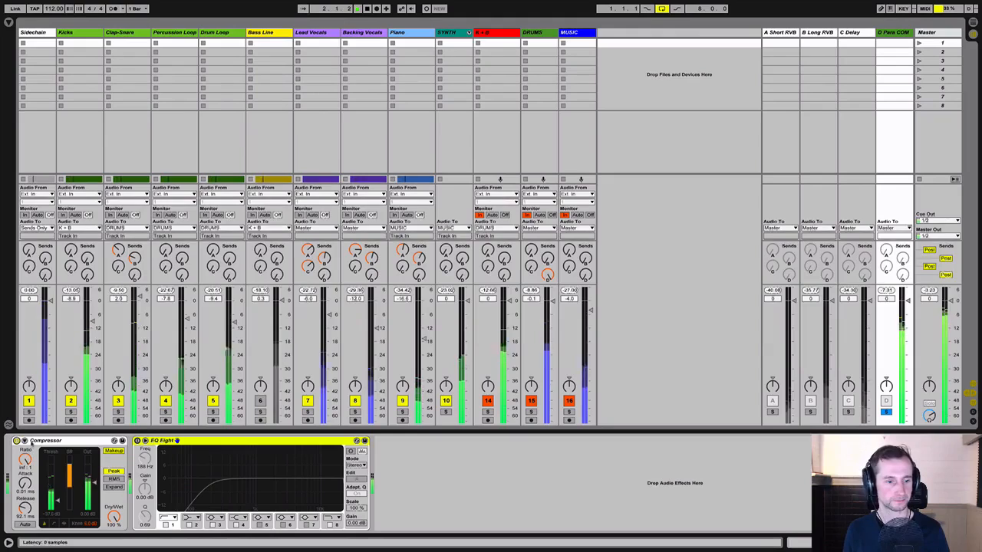
left_click_drag(27, 461, 28, 414)
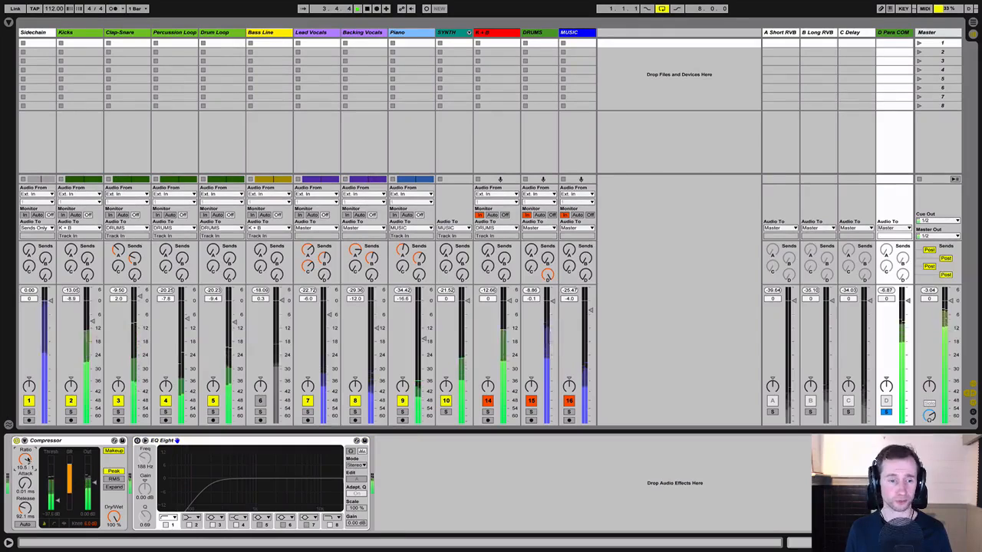
key("space")
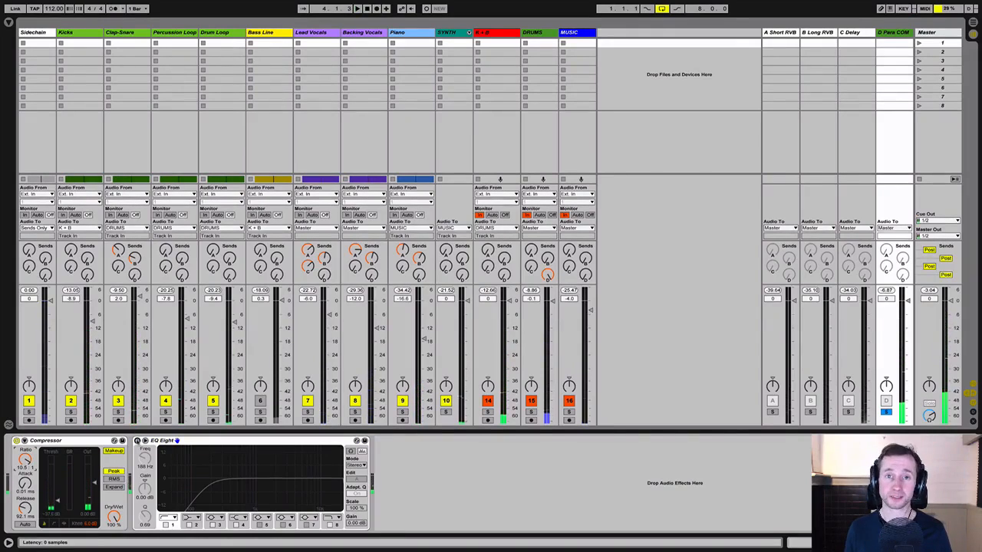
Switch on the return's EQ Eight, listen to the result, and lower the D Para COMP volume to -inf.
left_click(138, 440)
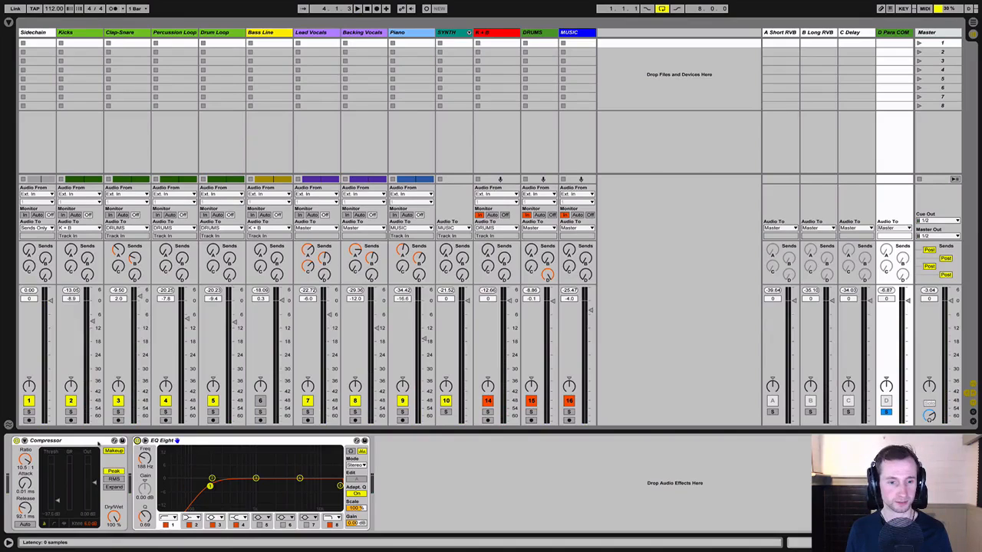
key("space")
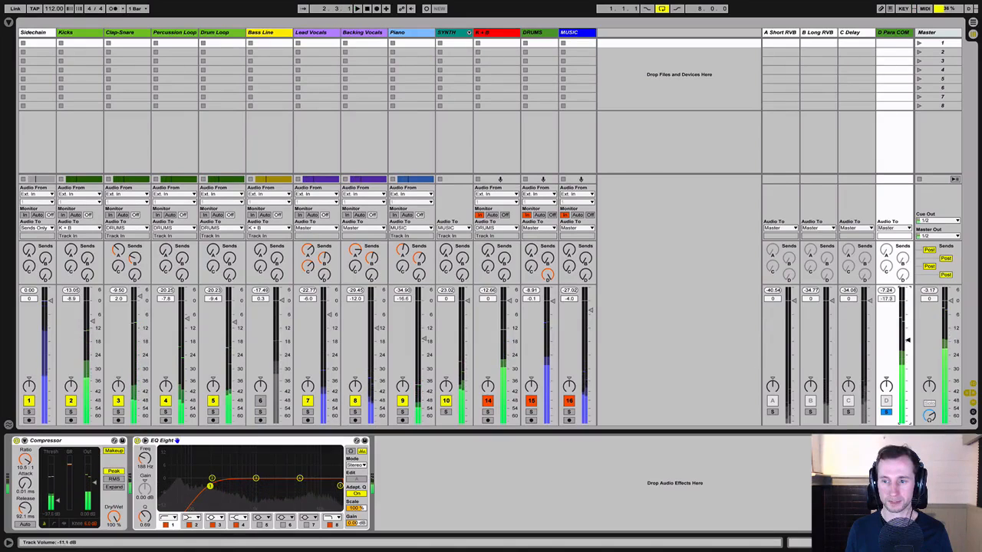
left_click_drag(907, 339, 907, 423)
key("space")
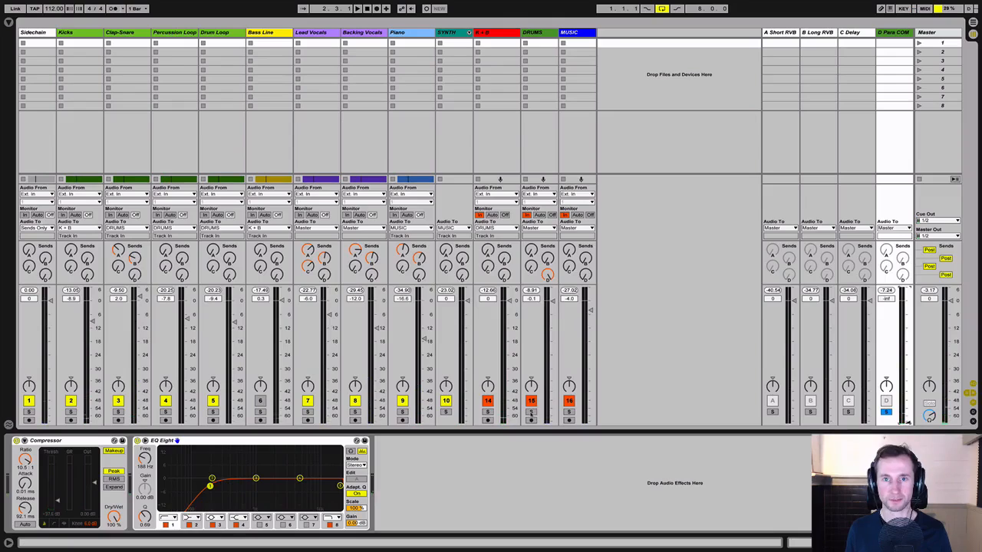
Solo the DRUMS group and blend in the D Para COMP return at -13.8 dB during playback.
left_click(531, 412)
key("space")
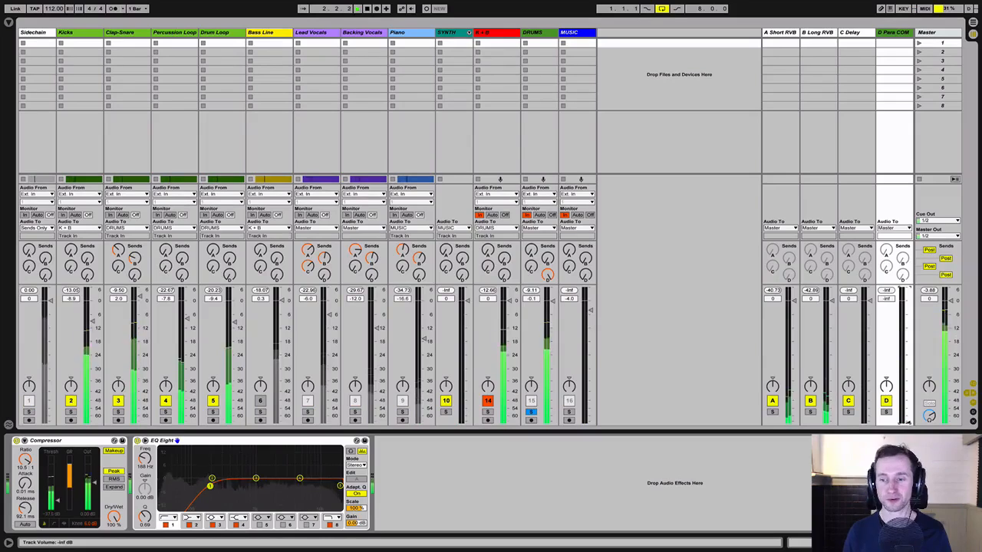
left_click_drag(908, 422, 907, 376)
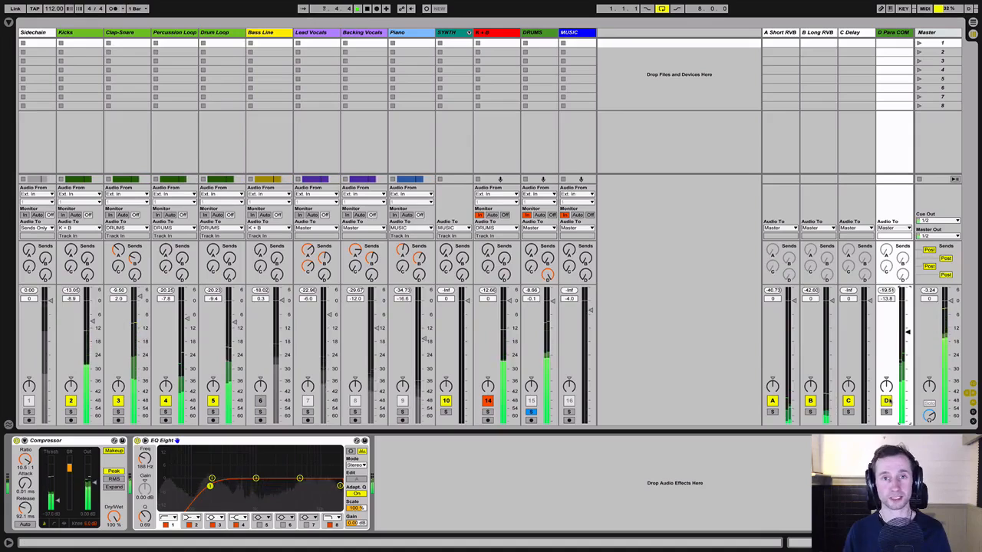
Compare the drums with and without parallel compression by deactivating and reactivating the D Para COMP return twice.
left_click(888, 401)
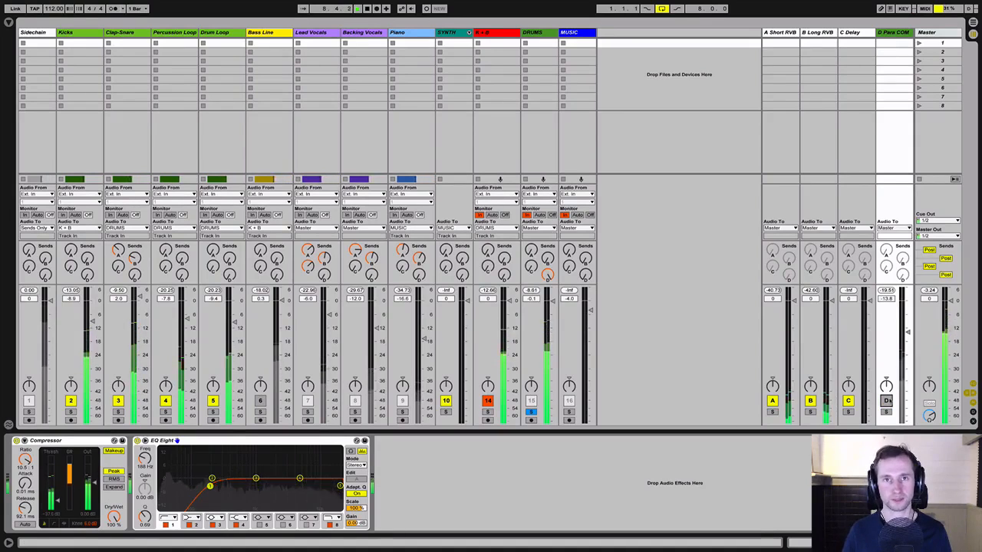
left_click(888, 400)
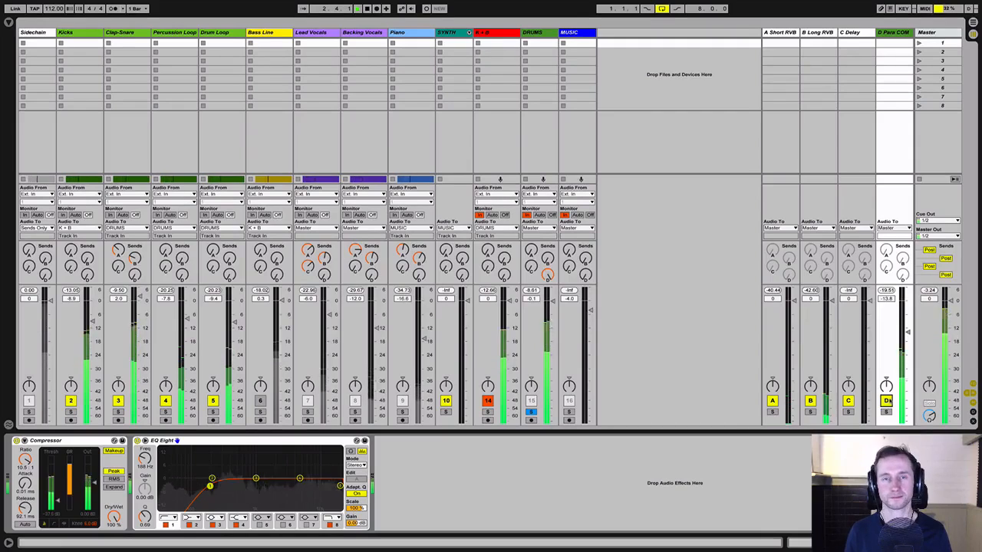
left_click(888, 400)
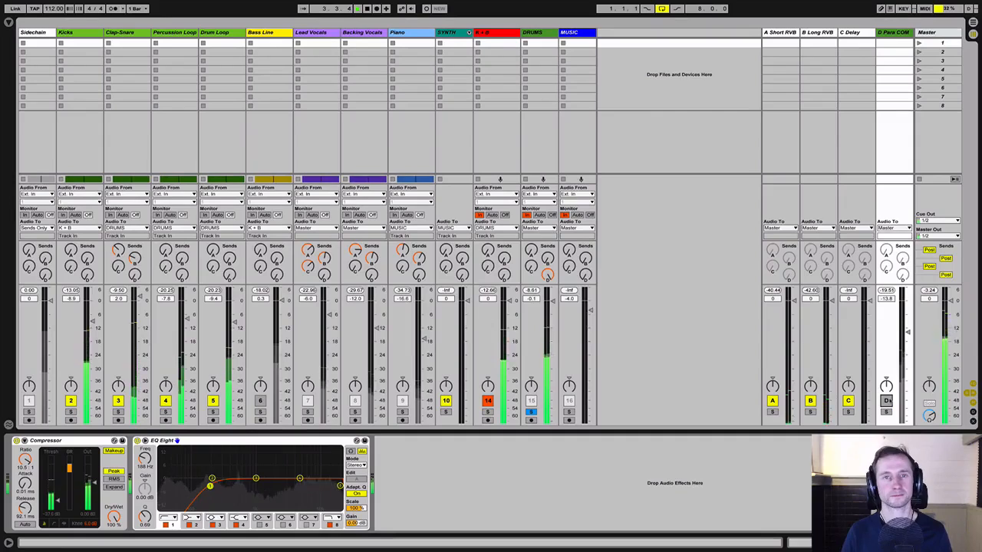
left_click(888, 401)
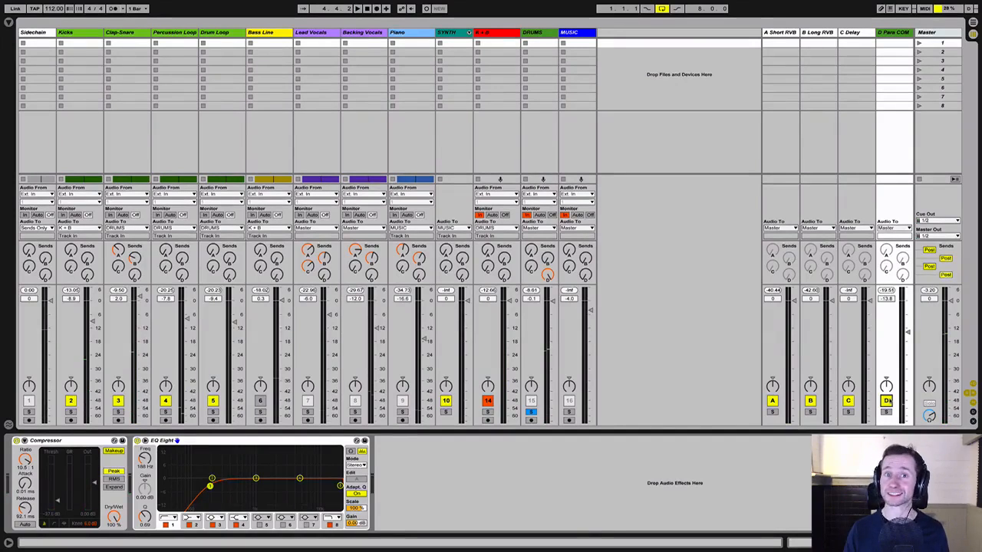
Unsolo DRUMS and raise send D on the MUSIC, Lead Vocals and Backing Vocals tracks during playback.
left_click(534, 43)
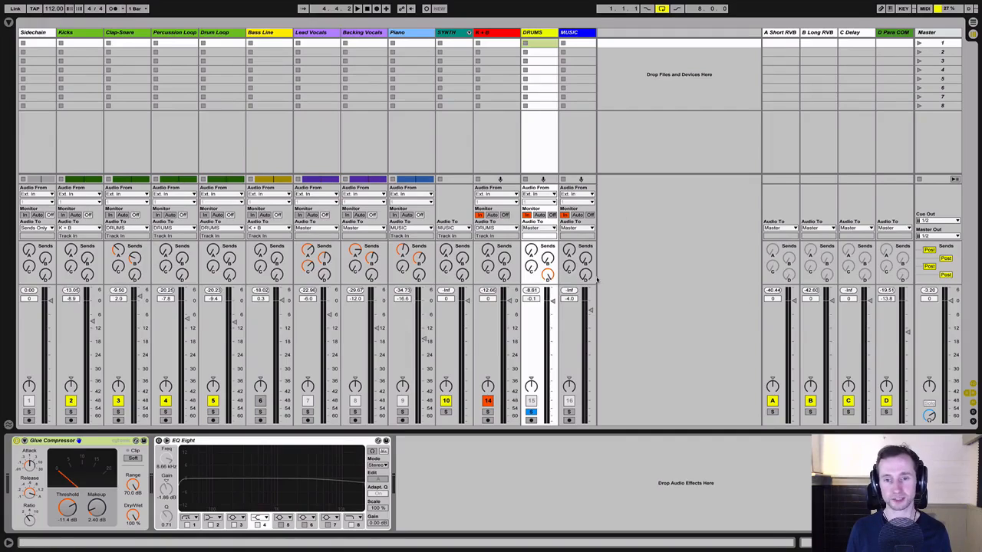
key("space")
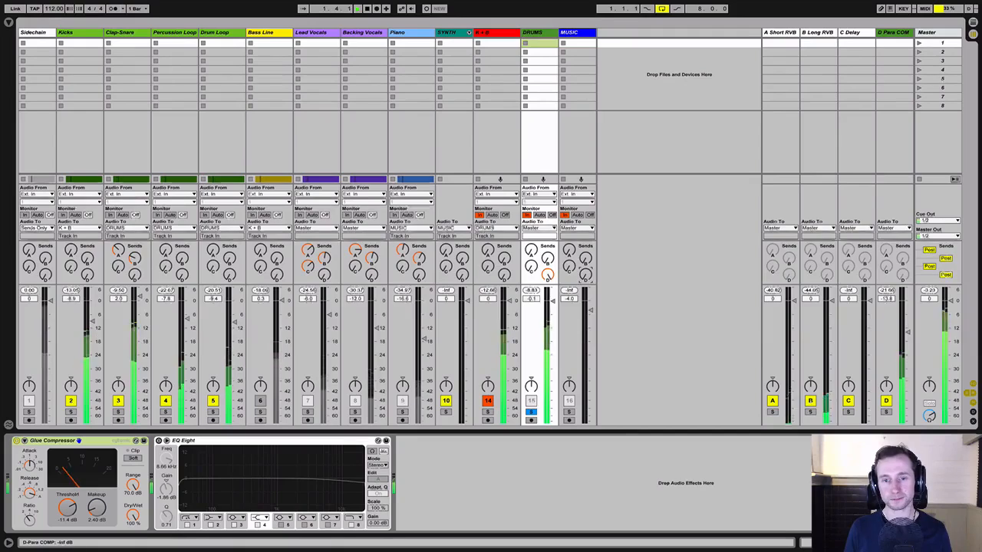
left_click(531, 413)
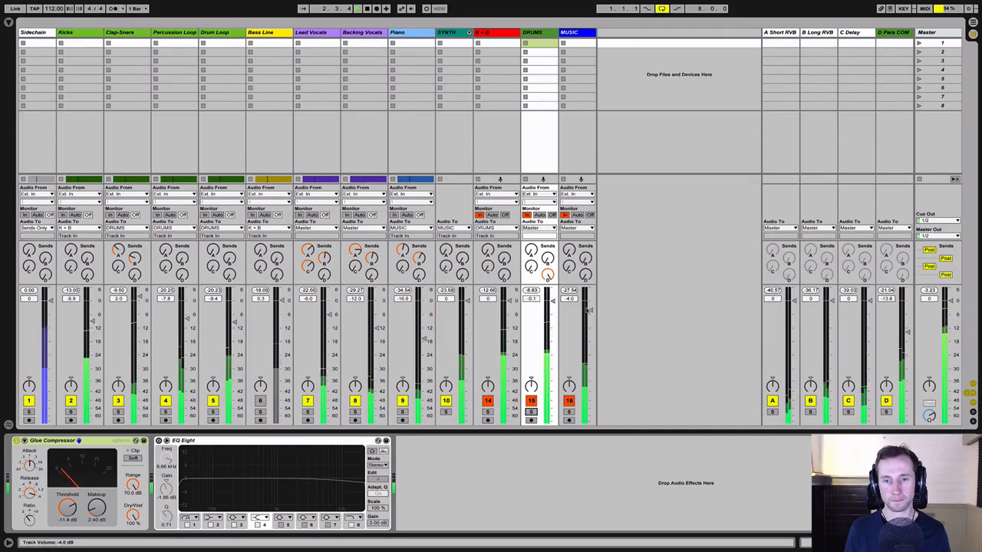
left_click_drag(585, 274, 586, 267)
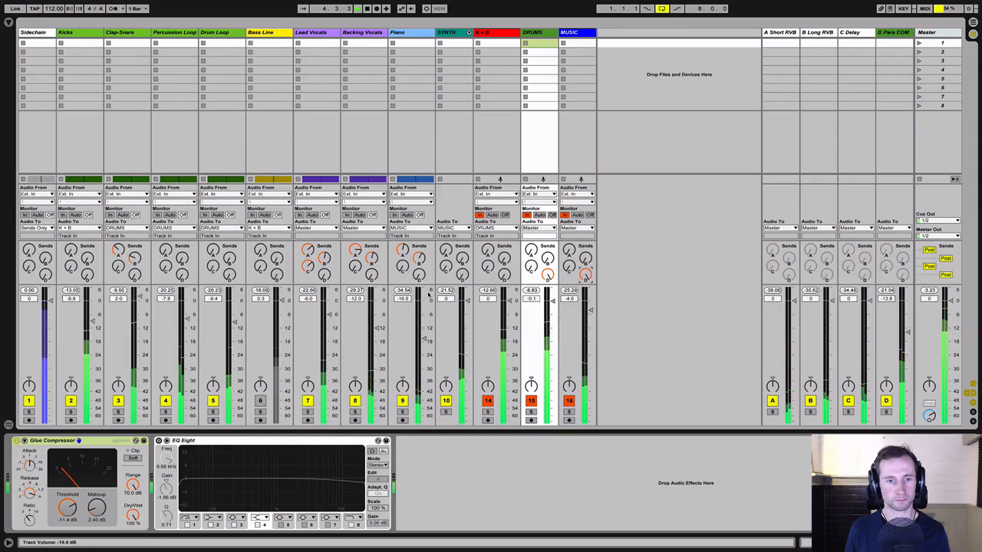
left_click_drag(324, 275, 371, 259)
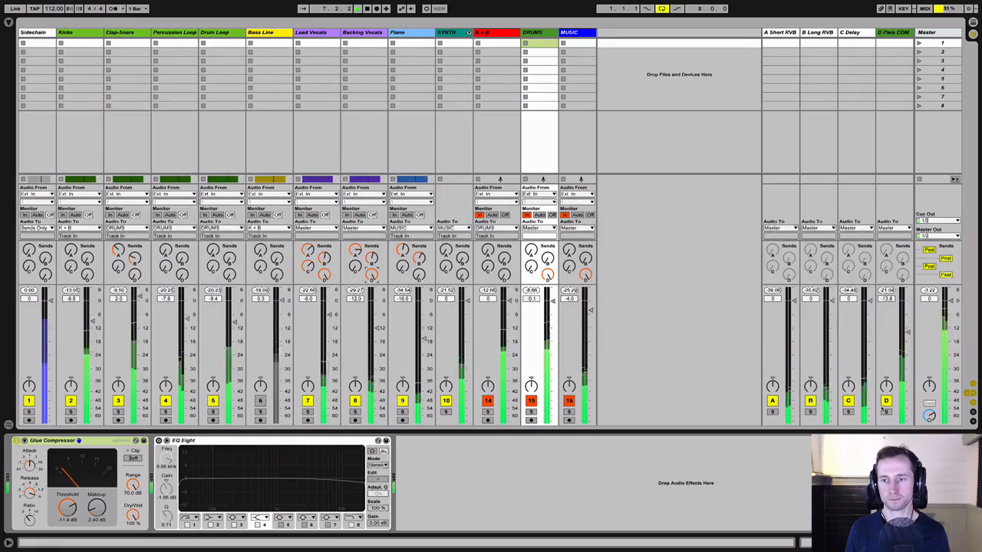
Play the full mix without the D Para COMP return, reactivate that return, and adjust its volume fader.
key("space")
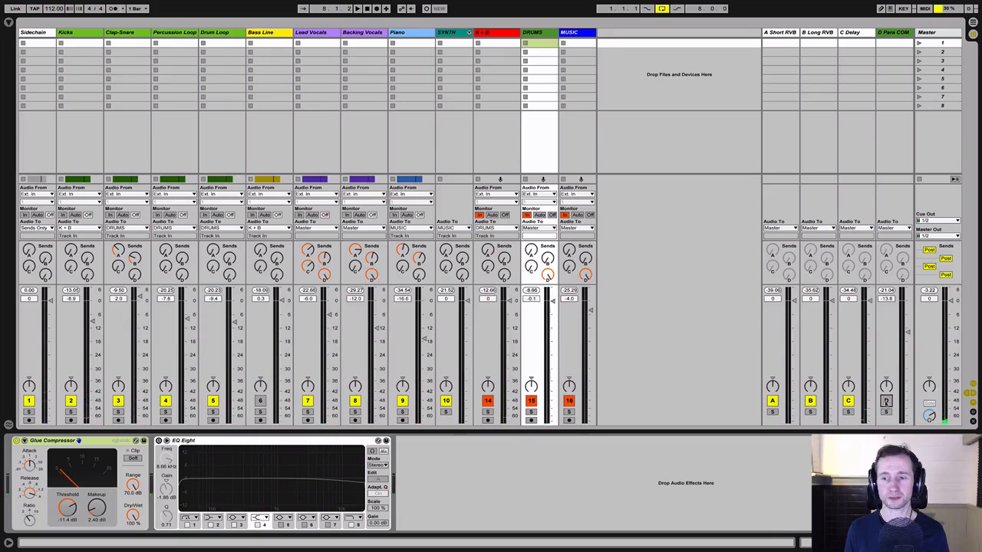
key("space")
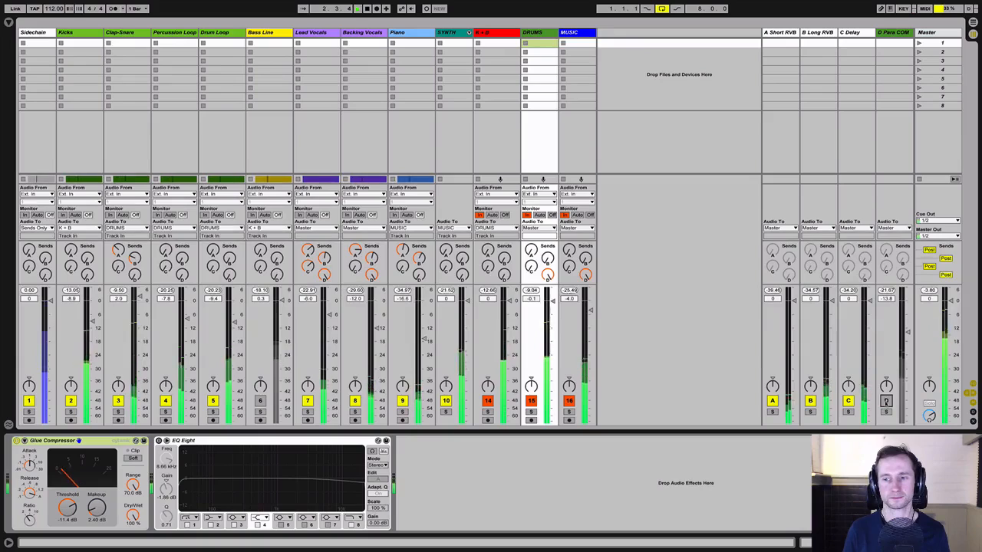
left_click(886, 401)
left_click_drag(907, 332, 907, 333)
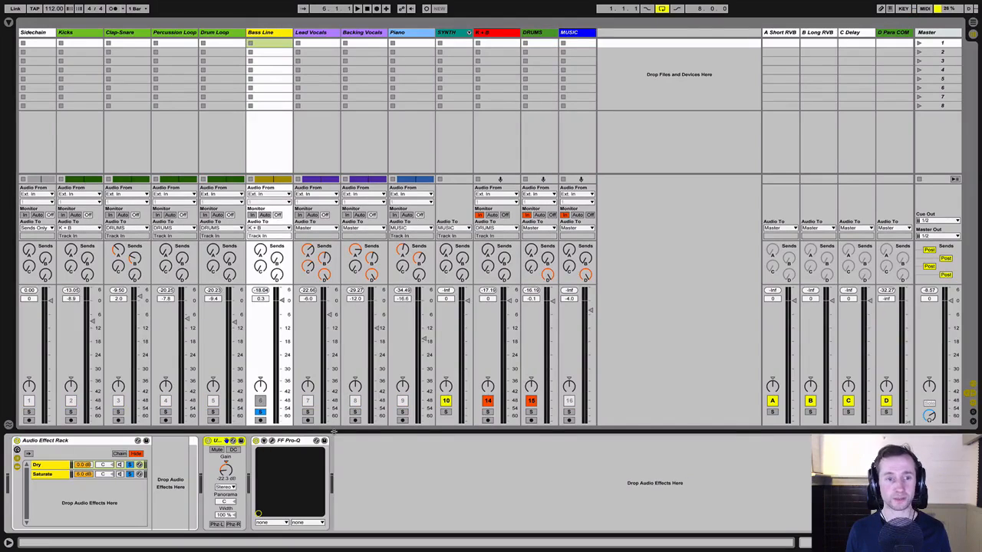
Play the soloed Bass Line, audition its rack's Dry chain alone, and switch the solo to the Saturate chain.
key("space")
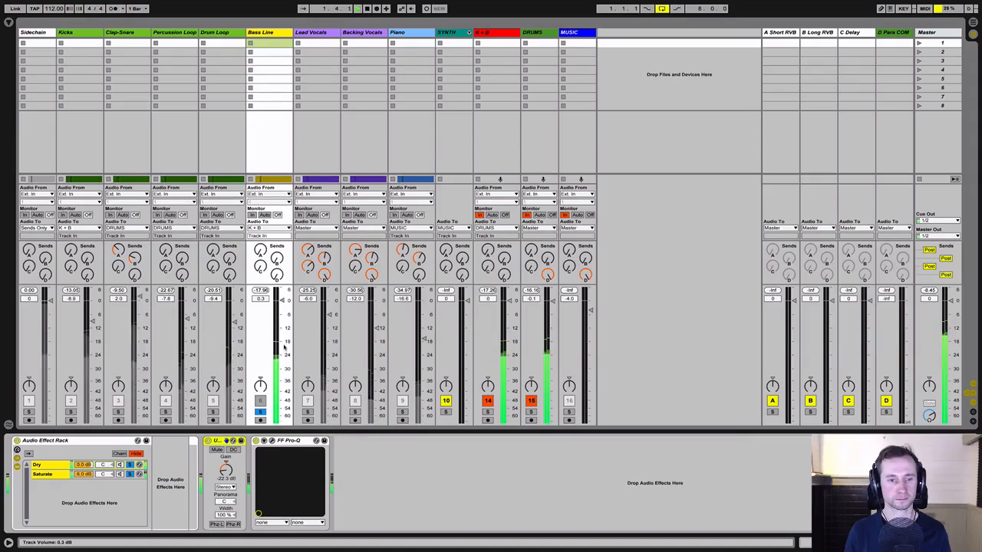
key("space")
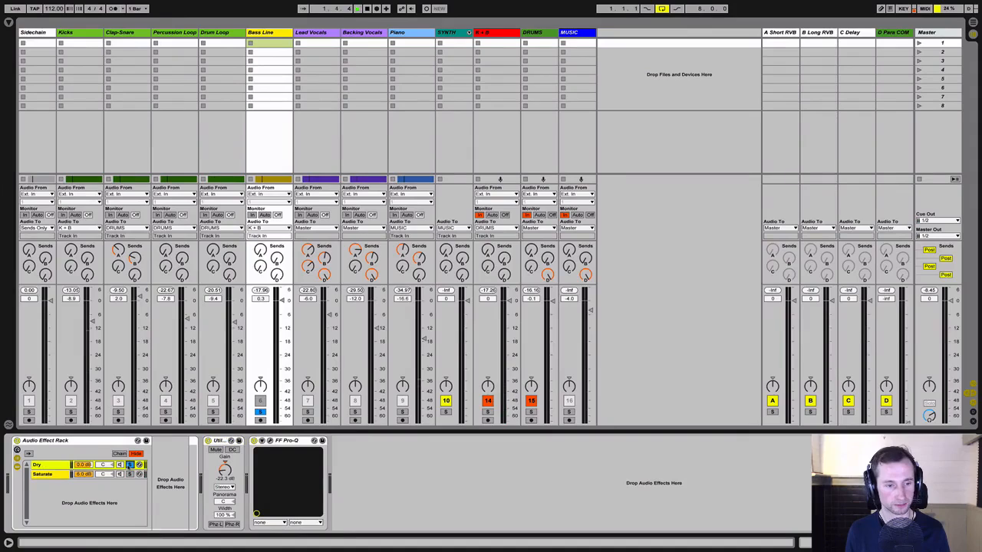
key("space")
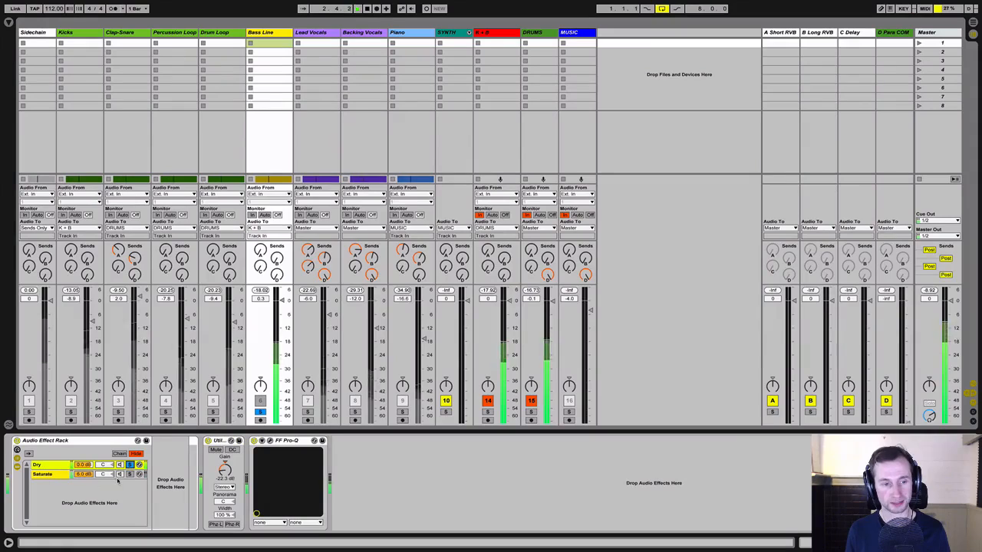
left_click(139, 474)
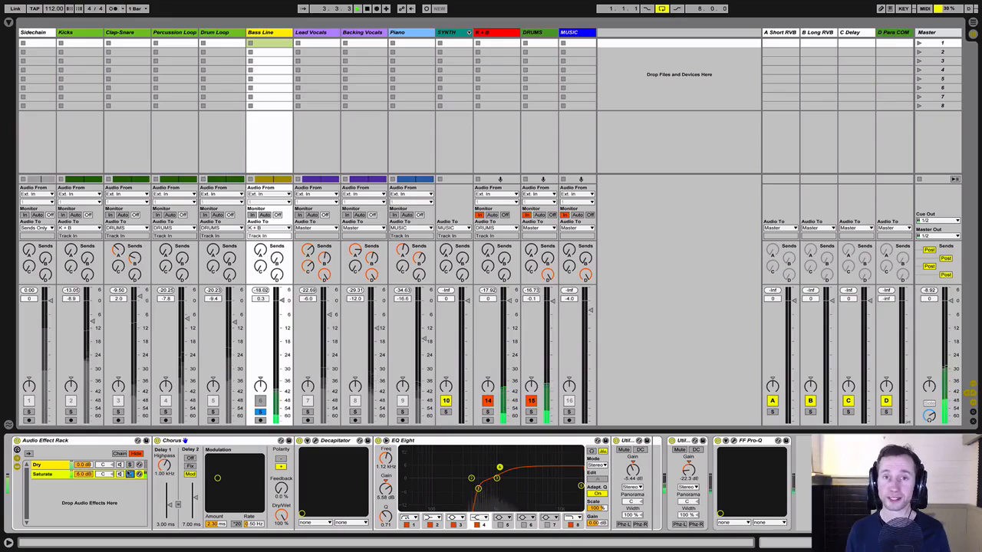
Audition the Bass Line rack's Dry and Saturate chains soloed together, then stop playback.
left_click(60, 465)
left_click(59, 474)
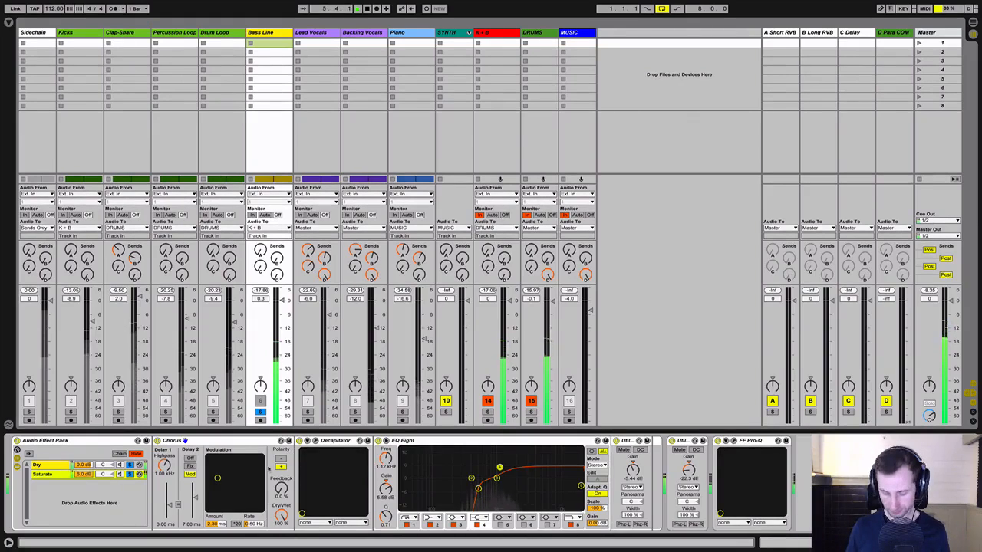
key("alt")
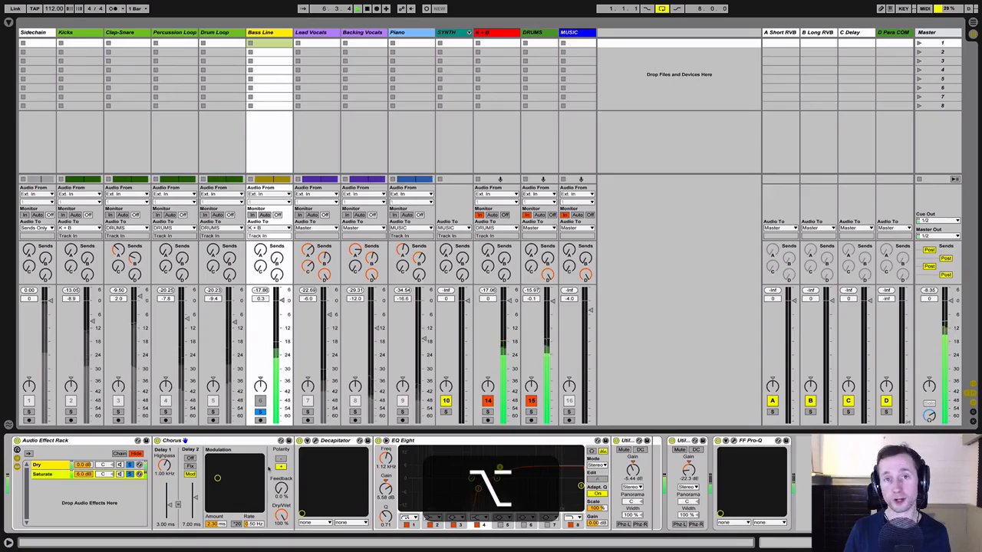
key("alt+m")
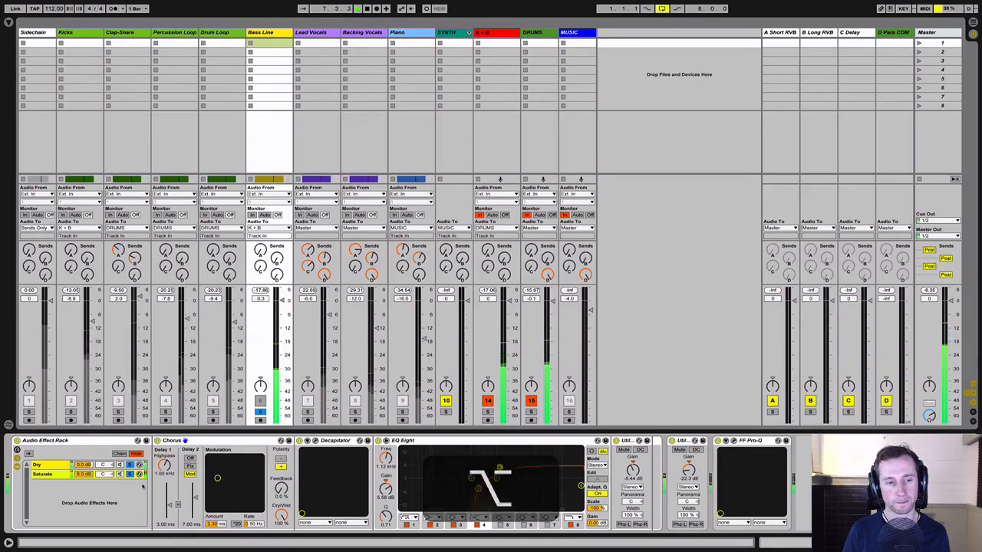
key("alt")
key("alt+m")
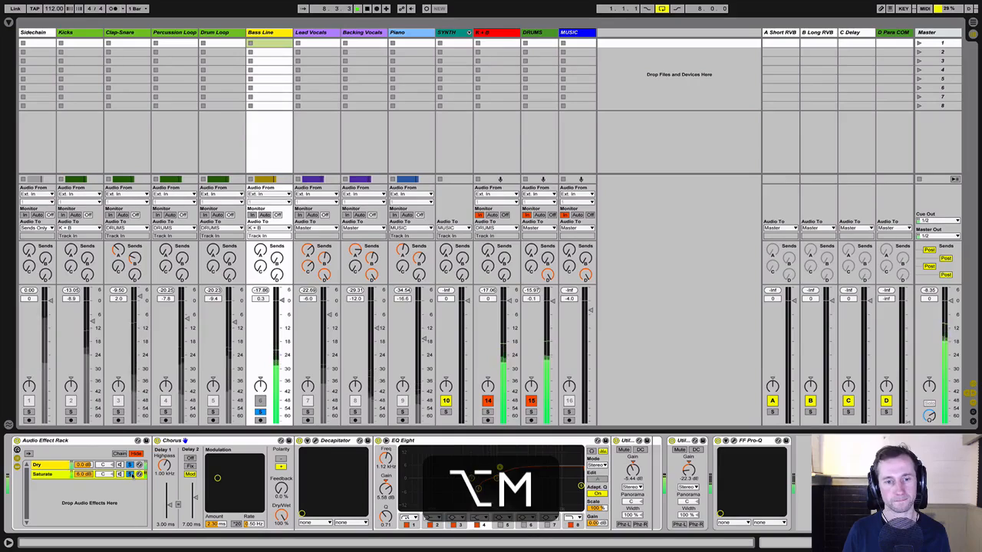
key("space")
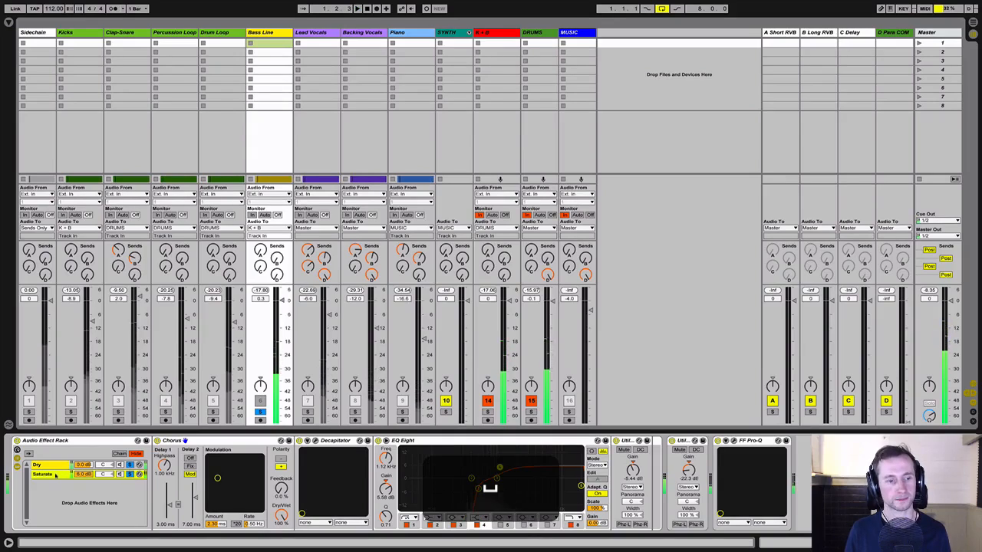